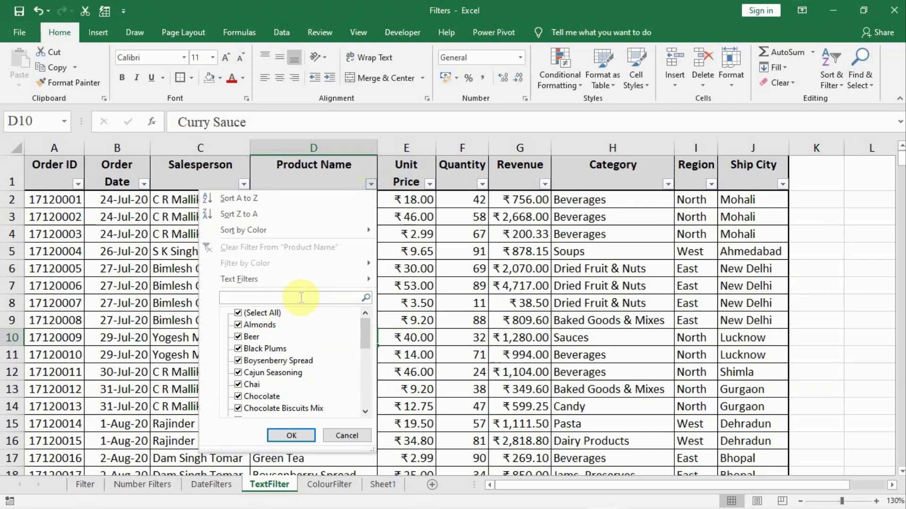
# - Search the Product Name filter values for "blac" and empty the search
pyautogui.write('lac')
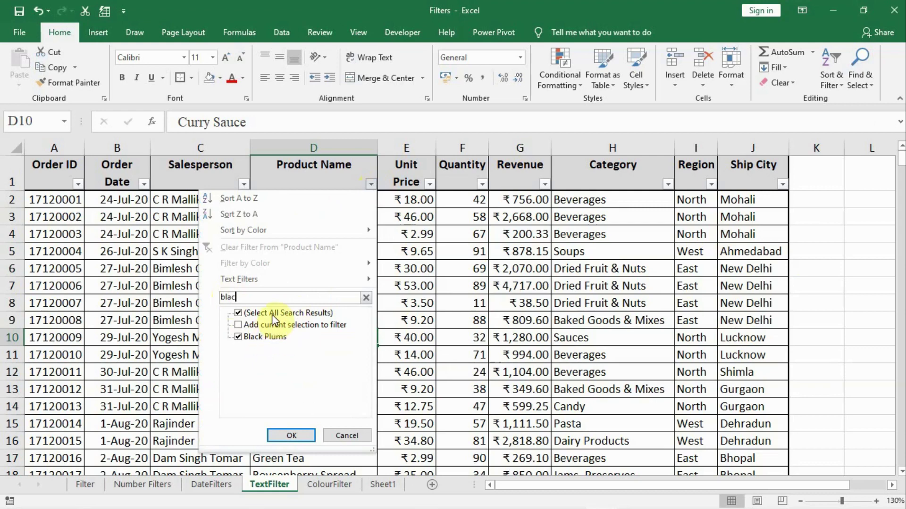
pyautogui.press('BackSpace')
pyautogui.press('BackSpace')
pyautogui.press('BackSpace')
pyautogui.press('BackSpace')
# - Search the Product Name filter values for "choco", narrow it to "chocol", and empty the search
pyautogui.write('ch')
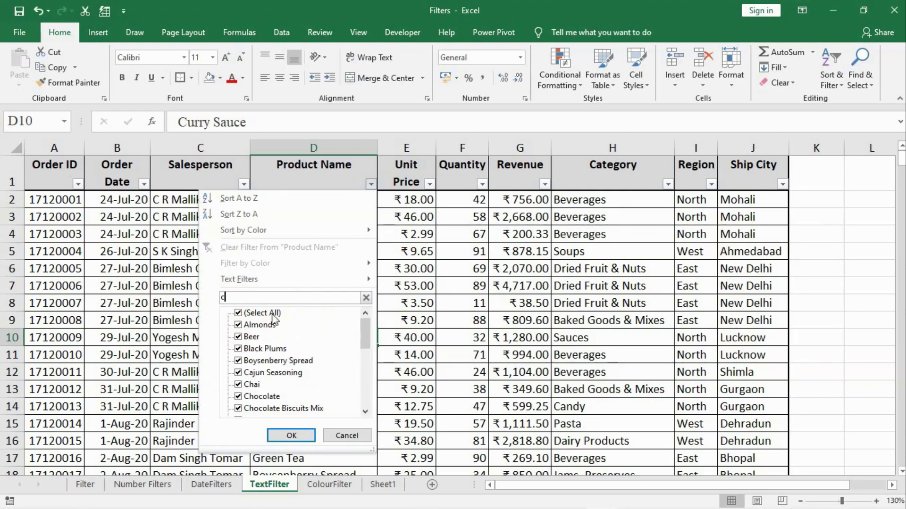
pyautogui.write('oco')
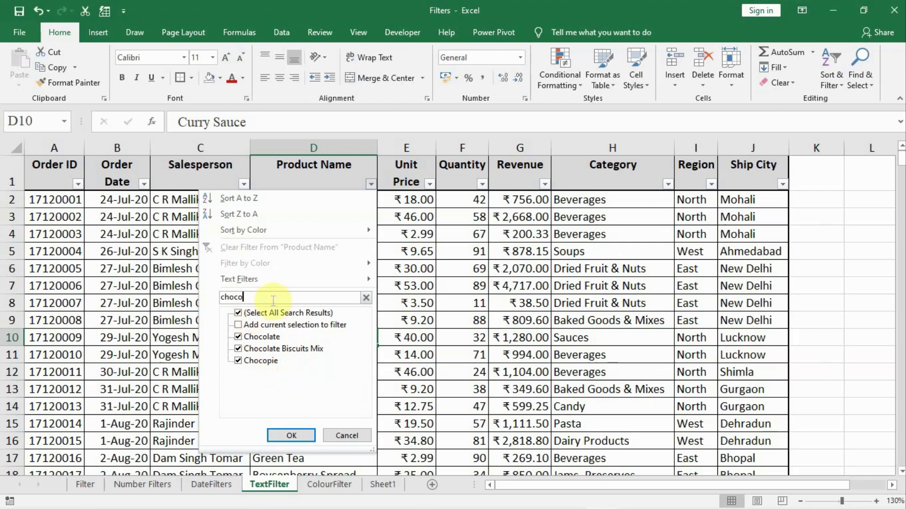
pyautogui.write('l')
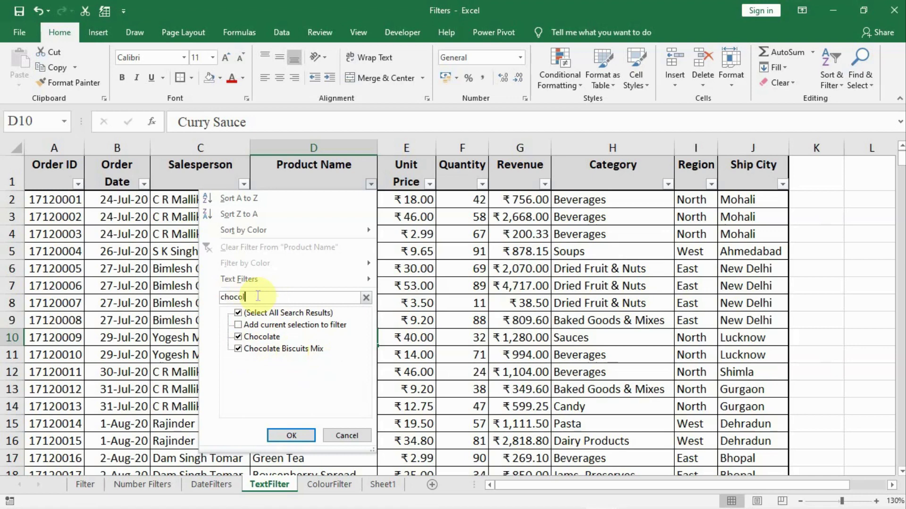
pyautogui.press('BackSpace')
pyautogui.press('BackSpace')
pyautogui.press('BackSpace')
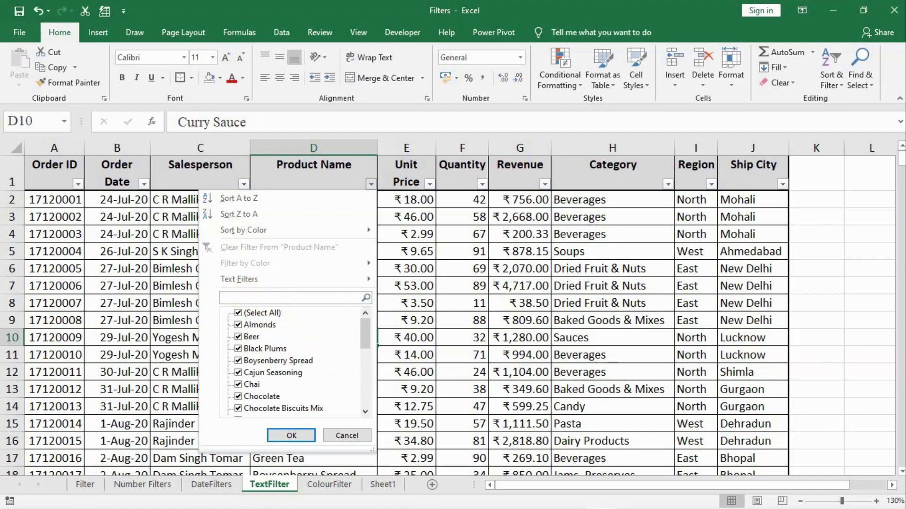
# - Apply a text filter on Product Name that shows only rows equal to "CHOCOLATE"
pyautogui.click(257, 280)
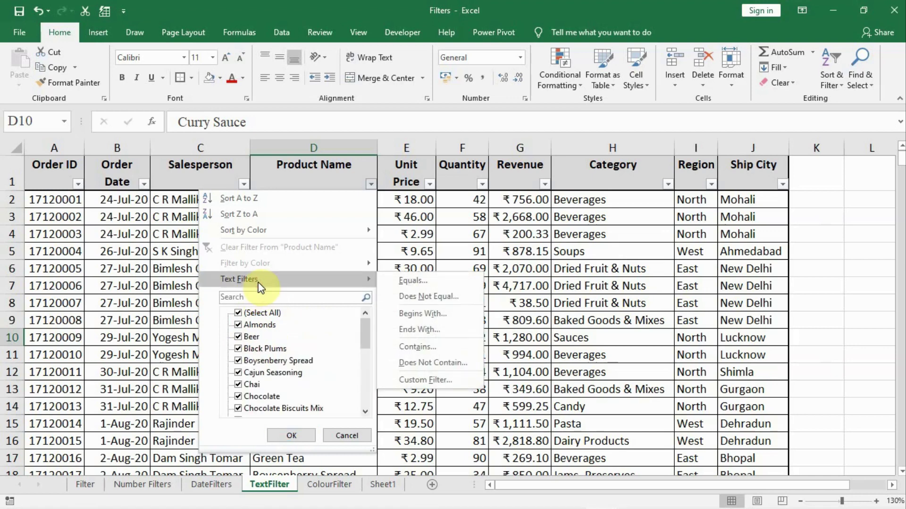
pyautogui.click(413, 281)
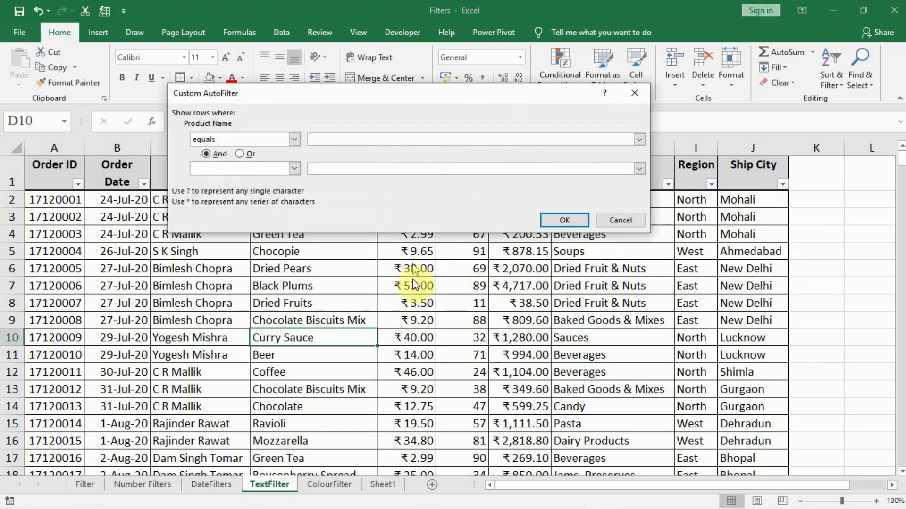
pyautogui.moveTo(383, 99); pyautogui.dragTo(524, 249)
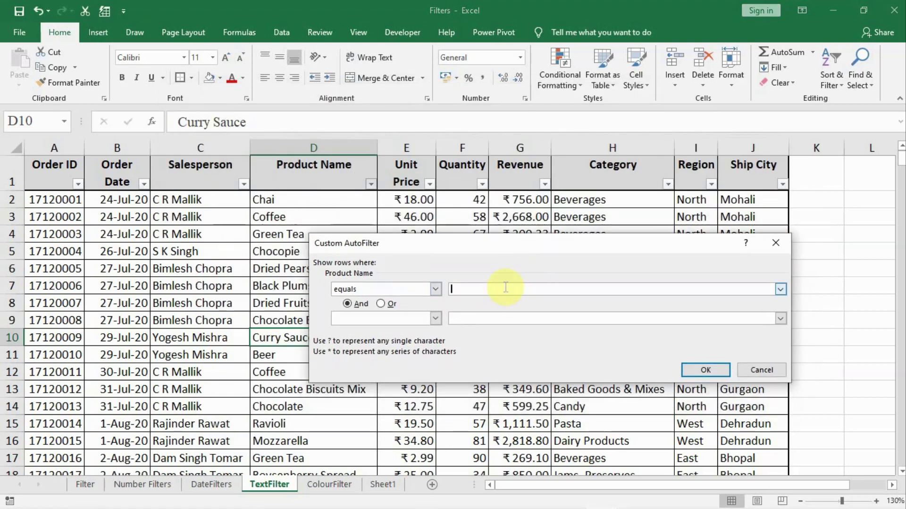
pyautogui.write('c')
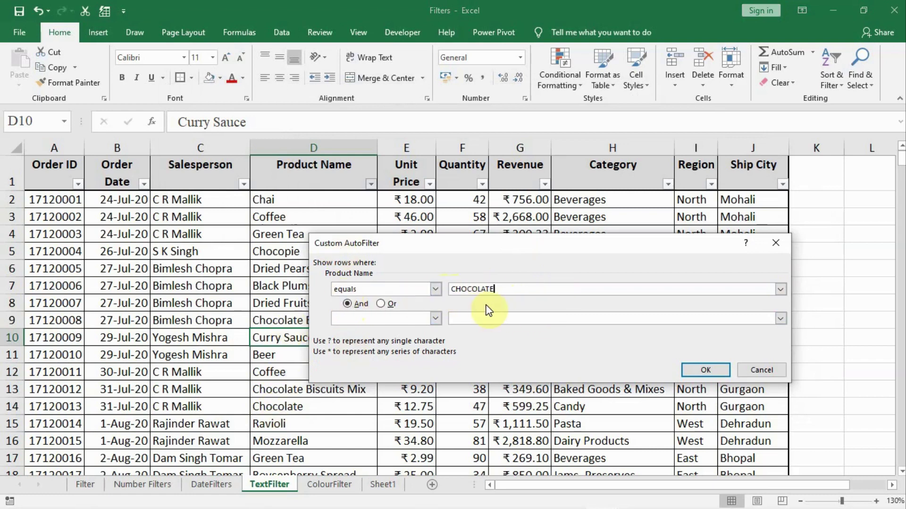
pyautogui.moveTo(405, 243); pyautogui.dragTo(520, 124)
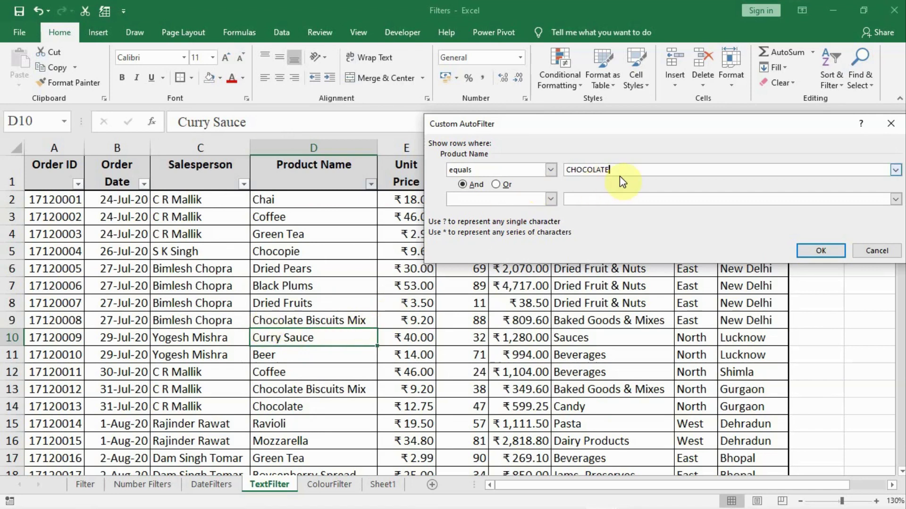
pyautogui.click(821, 251)
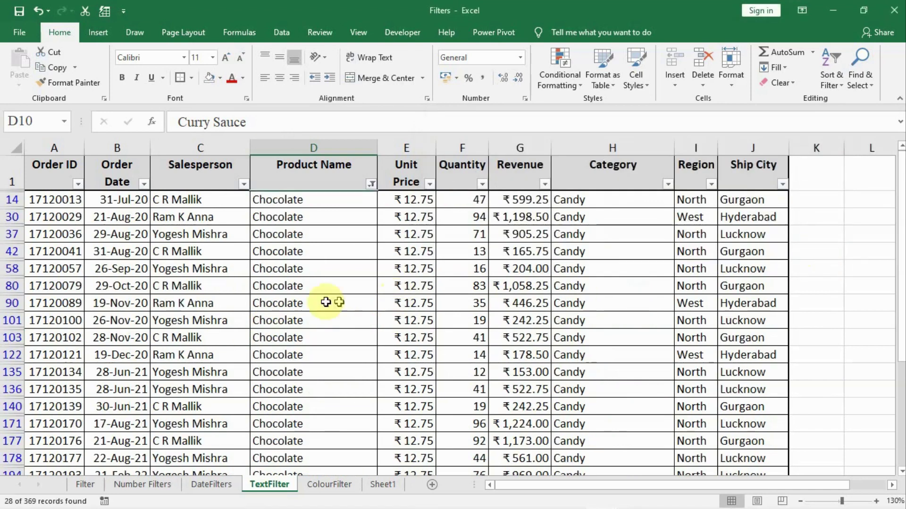
# - Look through the filtered chocolate rows and clear the filter to show all records
pyautogui.scroll(-1, 302, 267)
pyautogui.scroll(-2, 300, 276)
pyautogui.scroll(3, 300, 276)
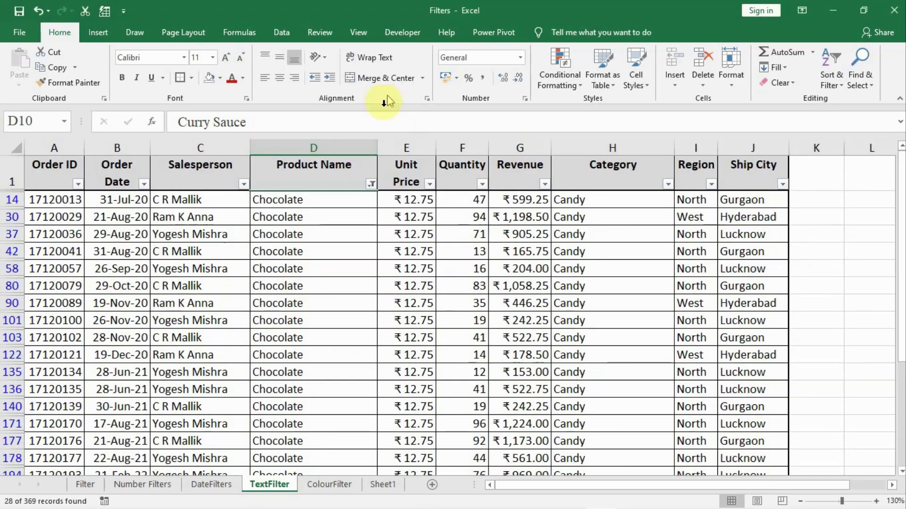
pyautogui.click(281, 32)
pyautogui.click(453, 53)
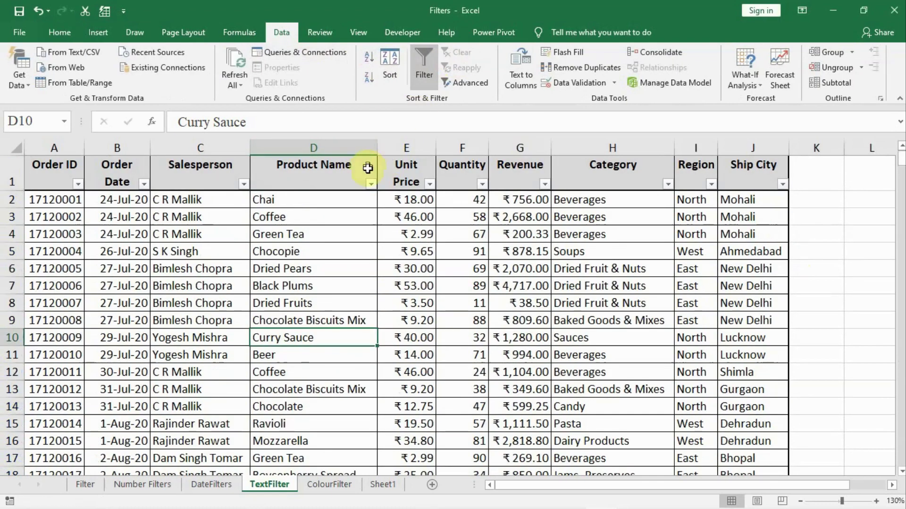
# - Apply a text filter on Product Name that shows only rows containing "Fru"
pyautogui.click(371, 184)
pyautogui.moveTo(316, 283)
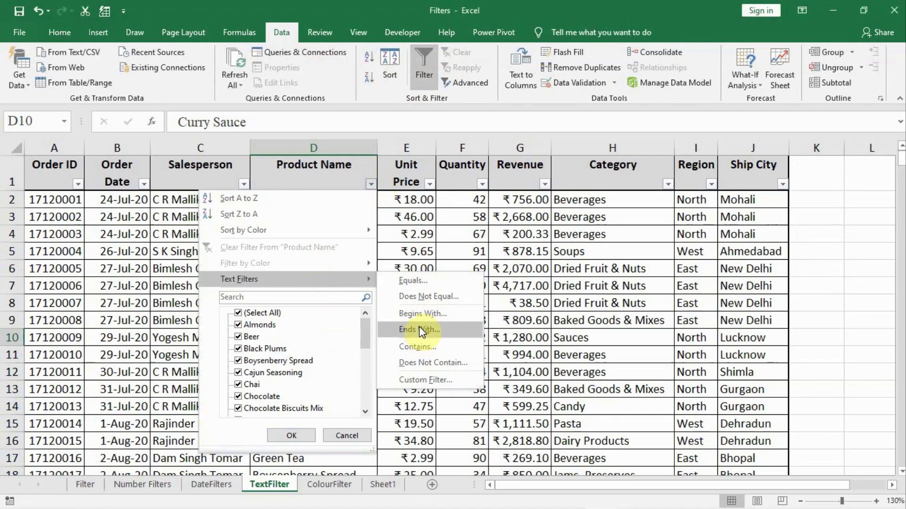
pyautogui.click(421, 351)
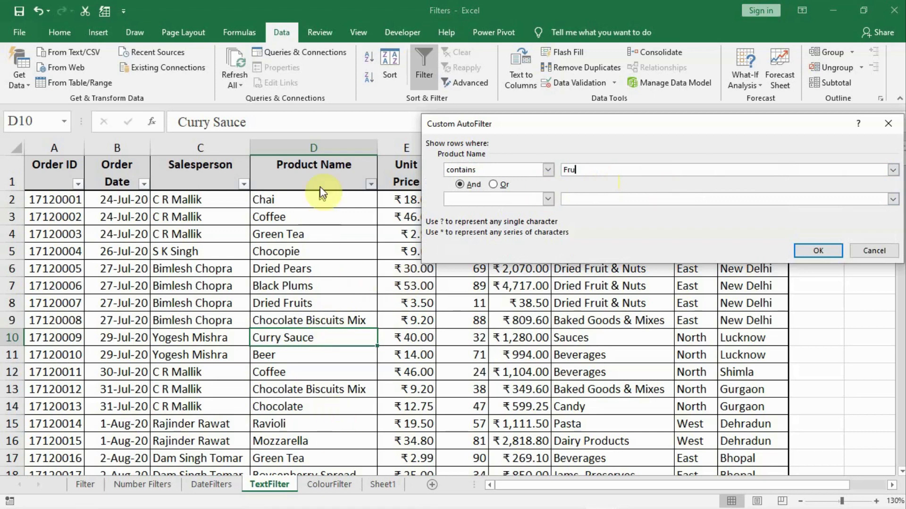
pyautogui.click(821, 252)
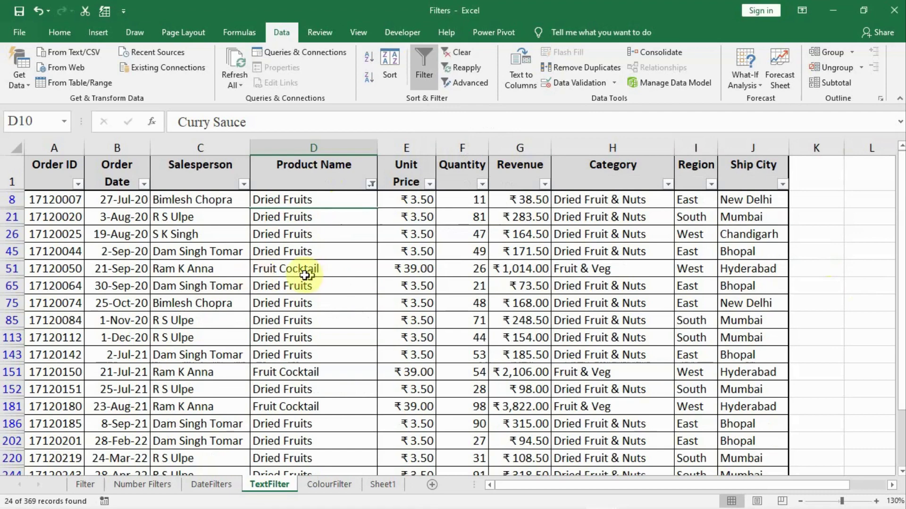
# - Look through the filtered fruit products and clear the filter to bring back every row
pyautogui.scroll(-1, 288, 356)
pyautogui.scroll(-3, 288, 360)
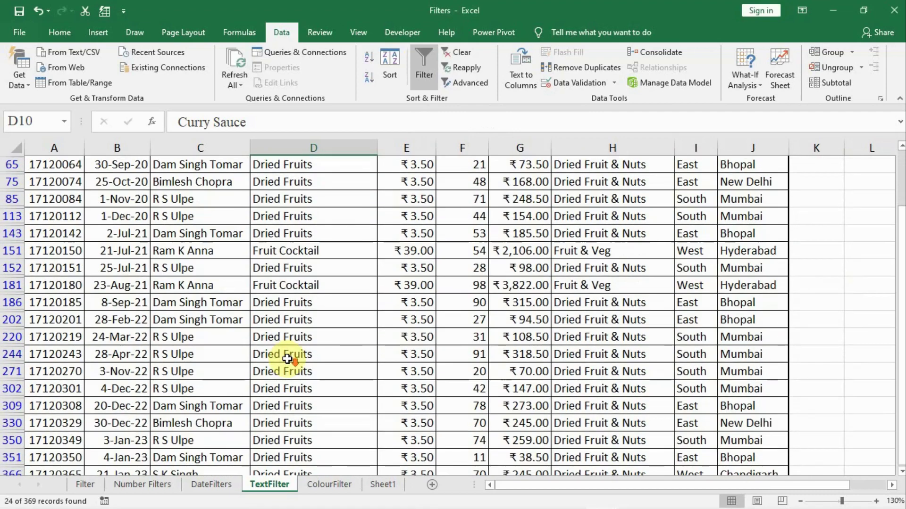
pyautogui.scroll(2, 289, 363)
pyautogui.scroll(2, 289, 364)
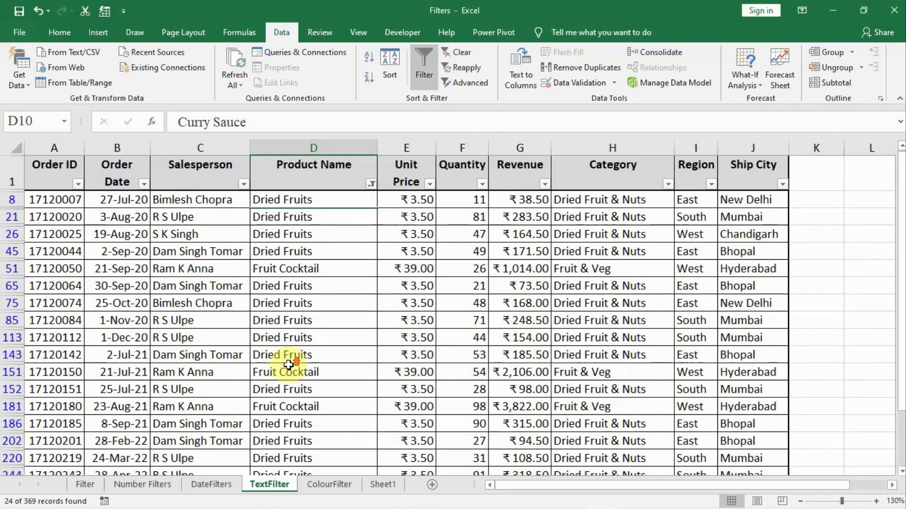
pyautogui.click(454, 52)
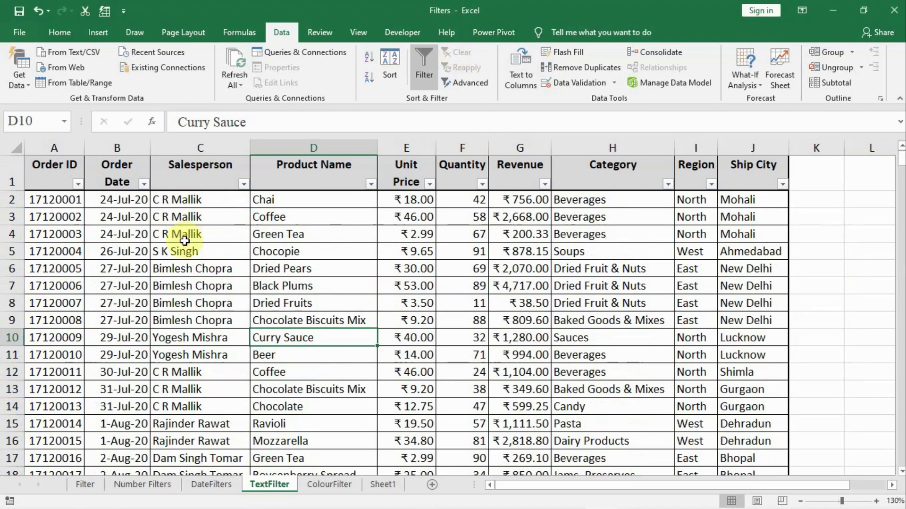
# - Filter the Salesperson column to the salesperson in the first data row by searching the filter values for part of the surname
pyautogui.click(243, 183)
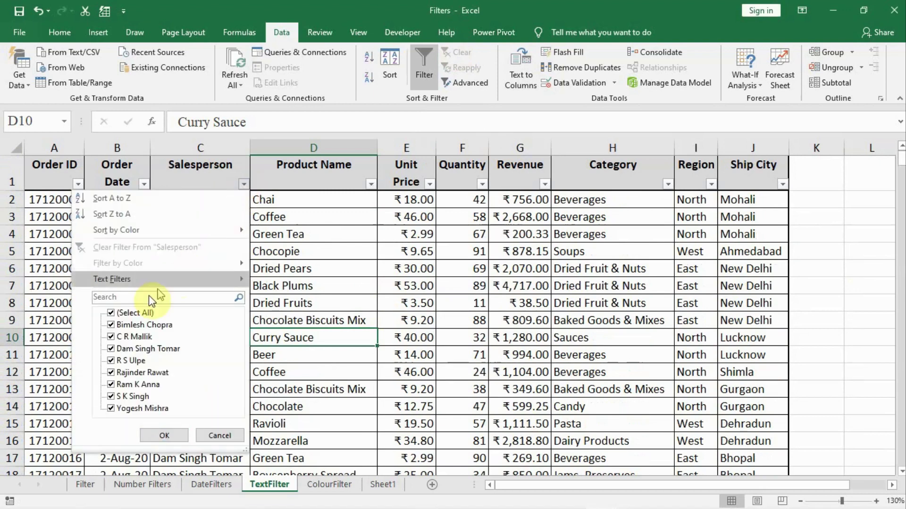
pyautogui.click(111, 313)
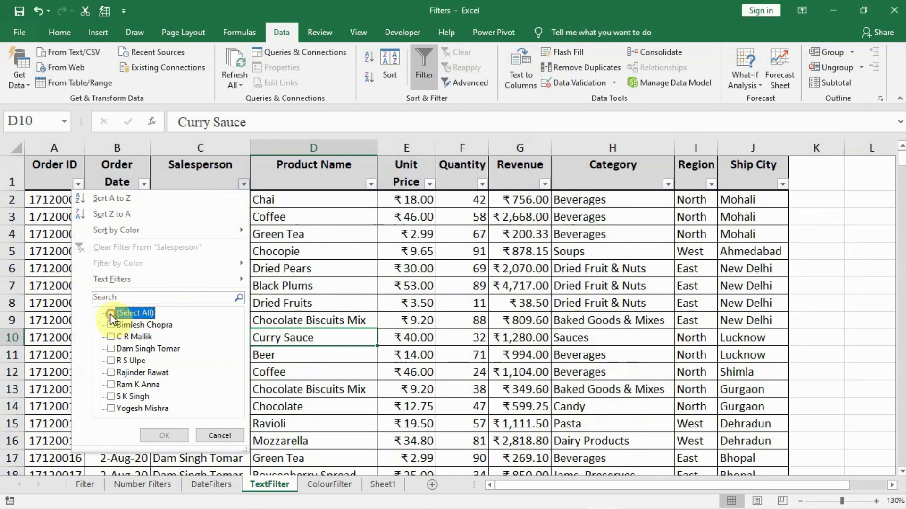
pyautogui.click(112, 338)
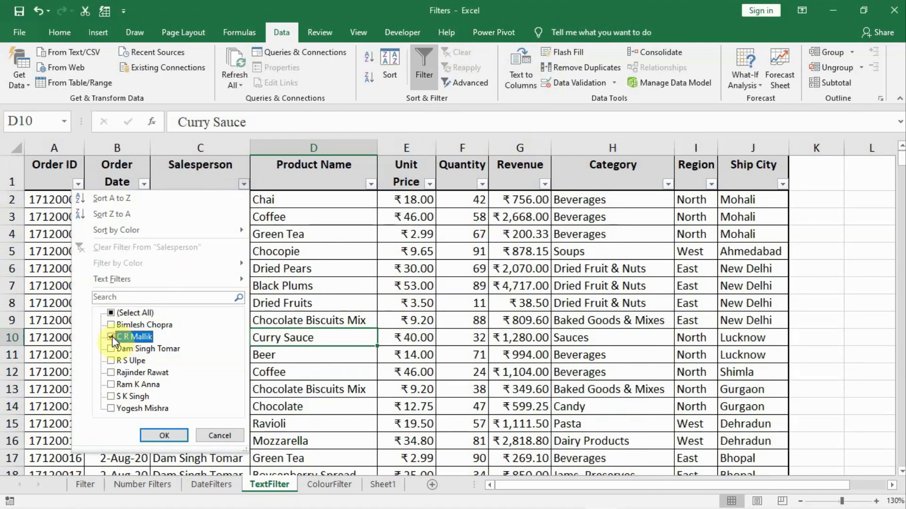
pyautogui.click(112, 337)
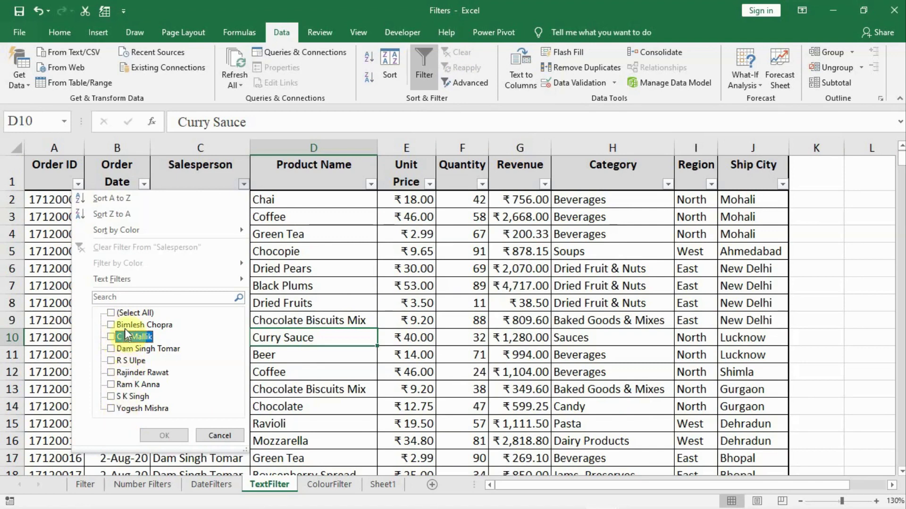
pyautogui.click(132, 298)
pyautogui.write('malik')
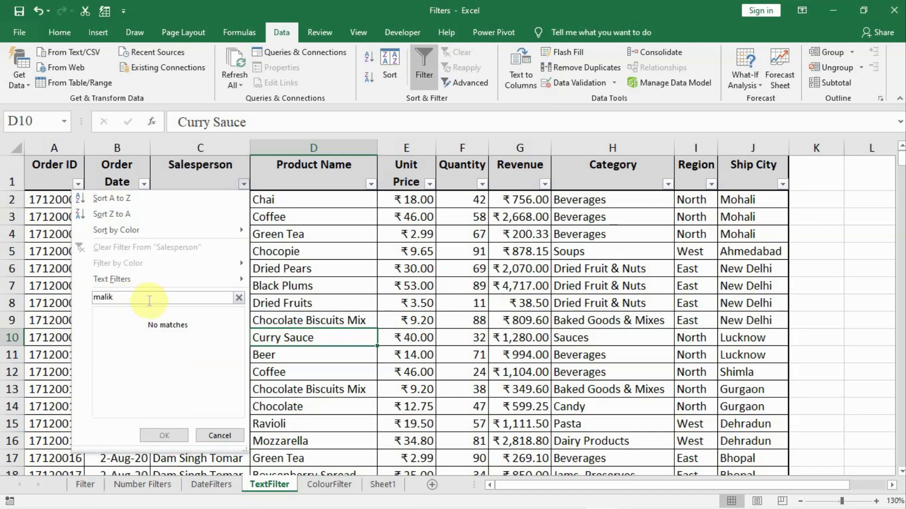
pyautogui.press('BackSpace')
pyautogui.press('BackSpace')
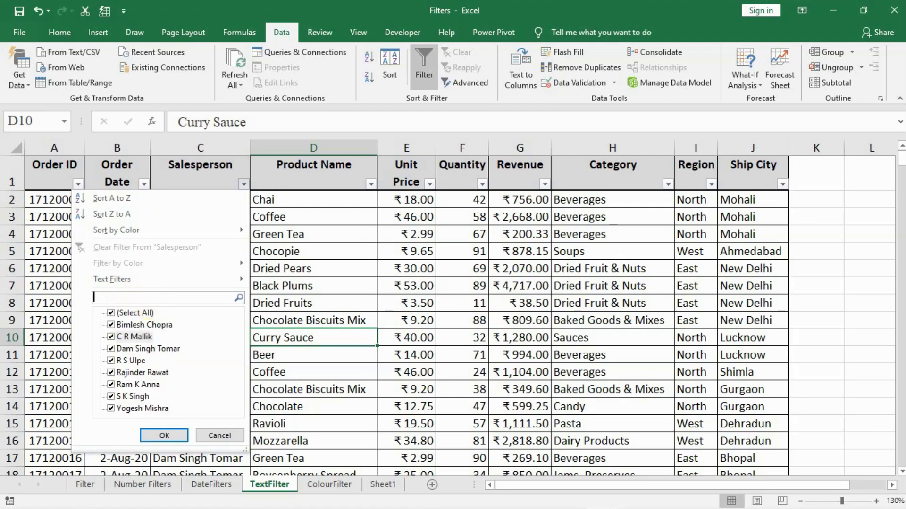
pyautogui.write('Mall')
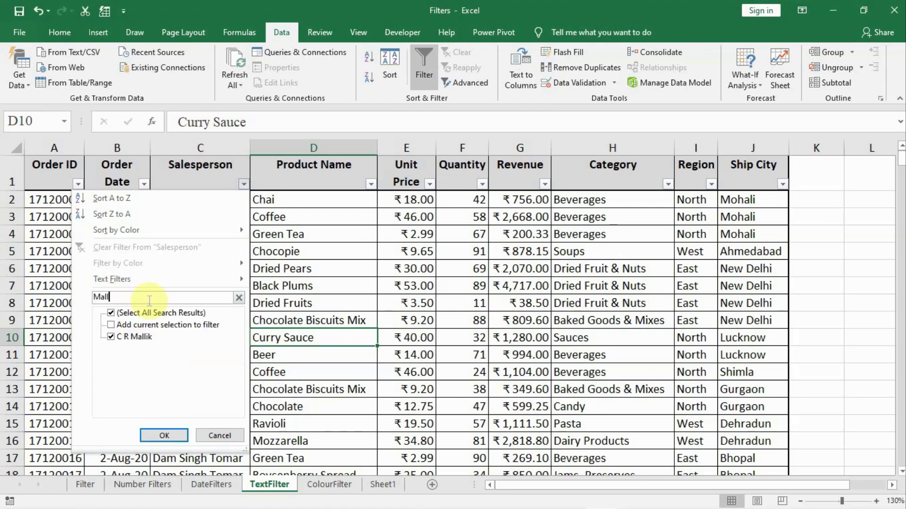
pyautogui.click(165, 436)
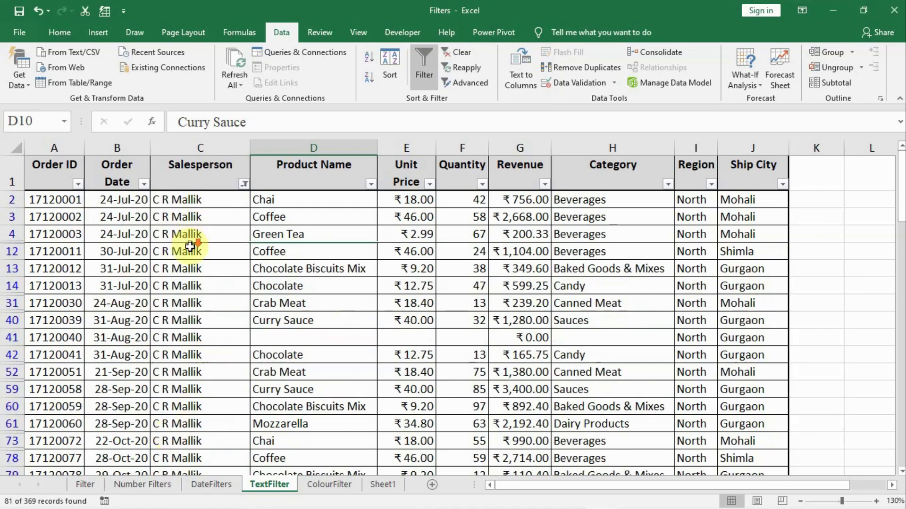
pyautogui.scroll(-4, 183, 257)
pyautogui.scroll(4, 186, 252)
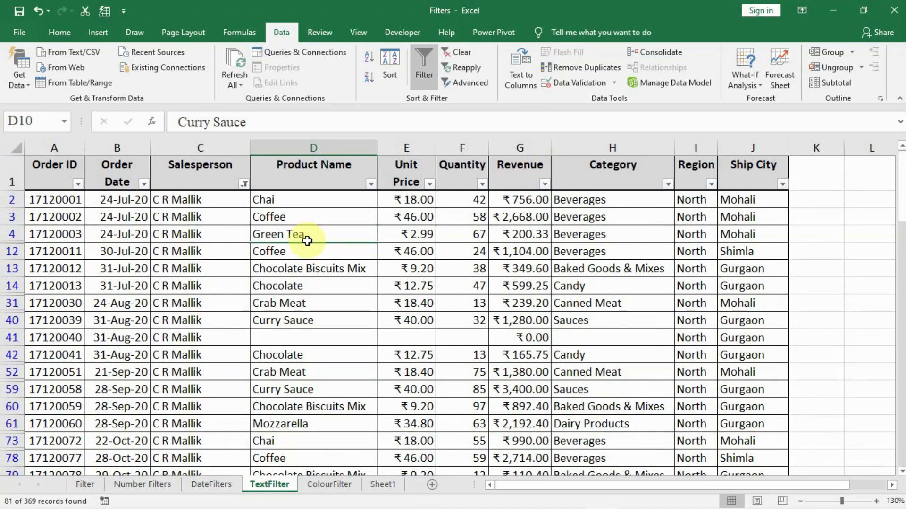
# - Filter the Product Name column to show only its (Blanks) entries within the chosen salesperson's rows
pyautogui.click(373, 185)
pyautogui.scroll(-1, 244, 324)
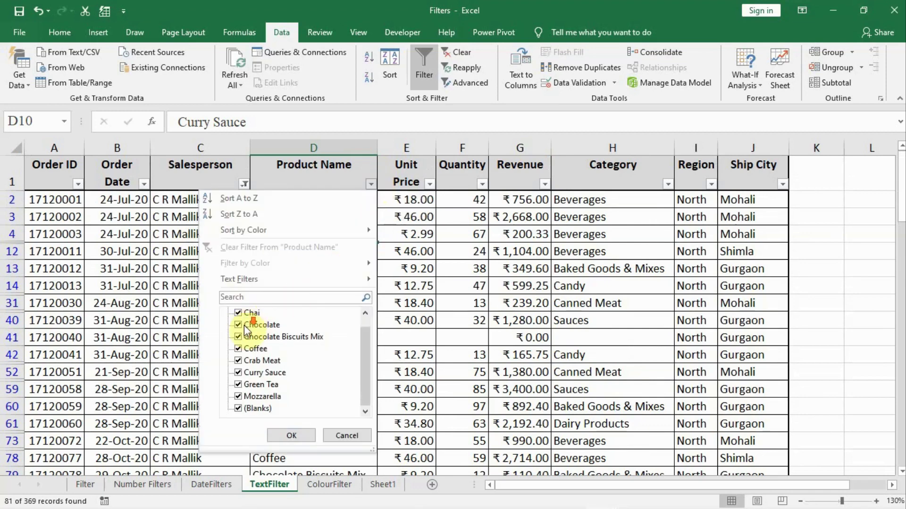
pyautogui.scroll(1, 243, 384)
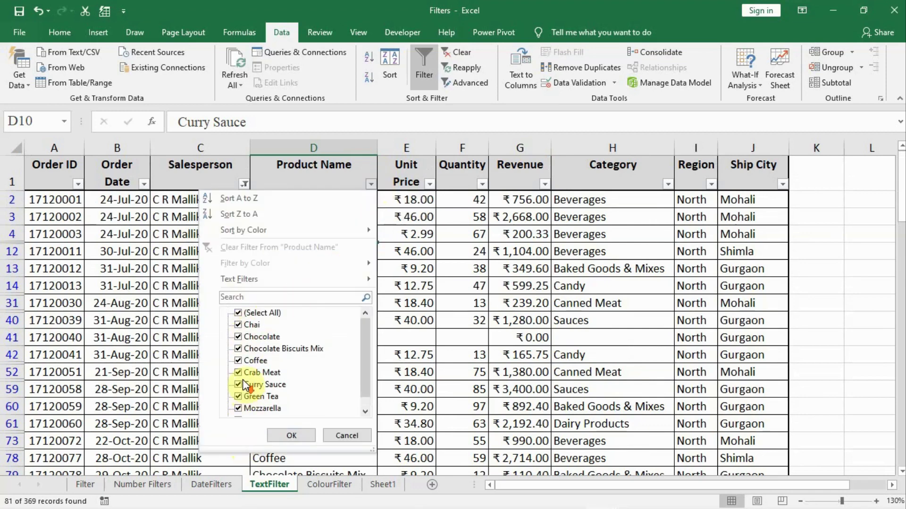
pyautogui.click(239, 313)
pyautogui.scroll(-1, 262, 387)
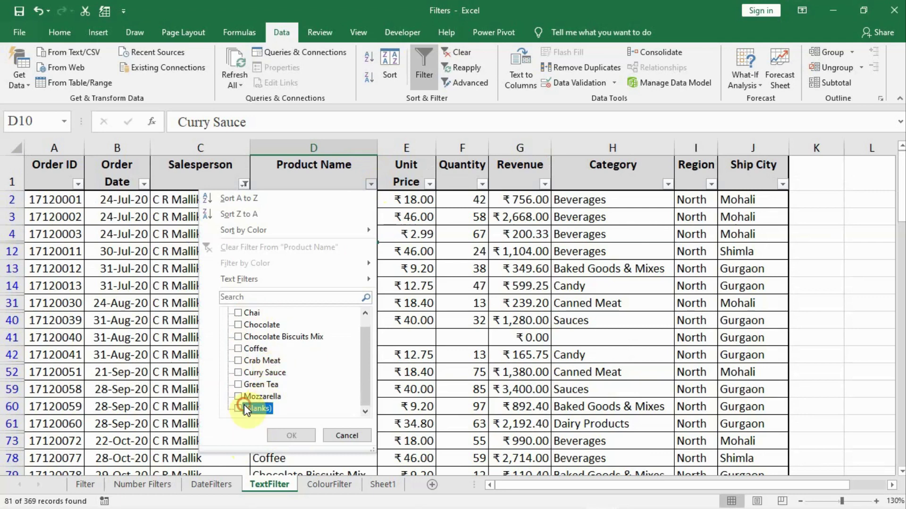
pyautogui.click(243, 407)
pyautogui.click(285, 435)
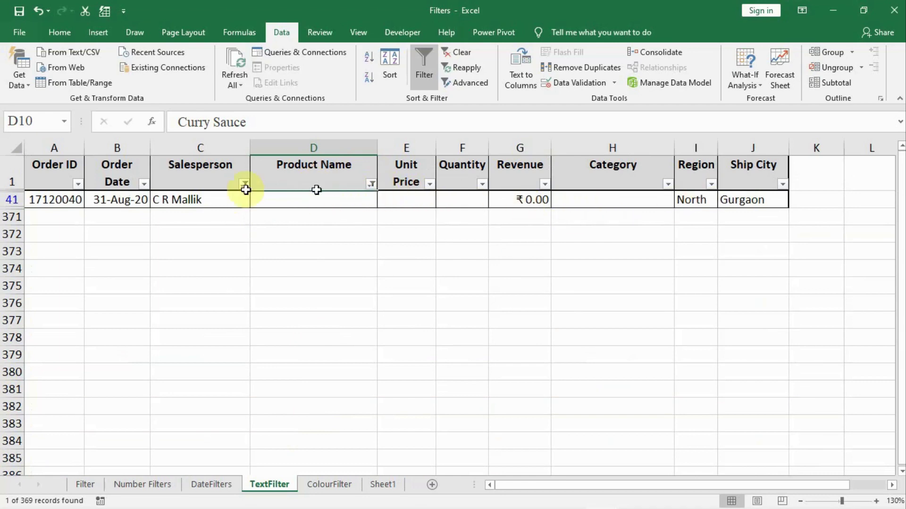
# - Clear the filter from Product Name only, keep the Salesperson filter, and look through the rows
pyautogui.click(372, 184)
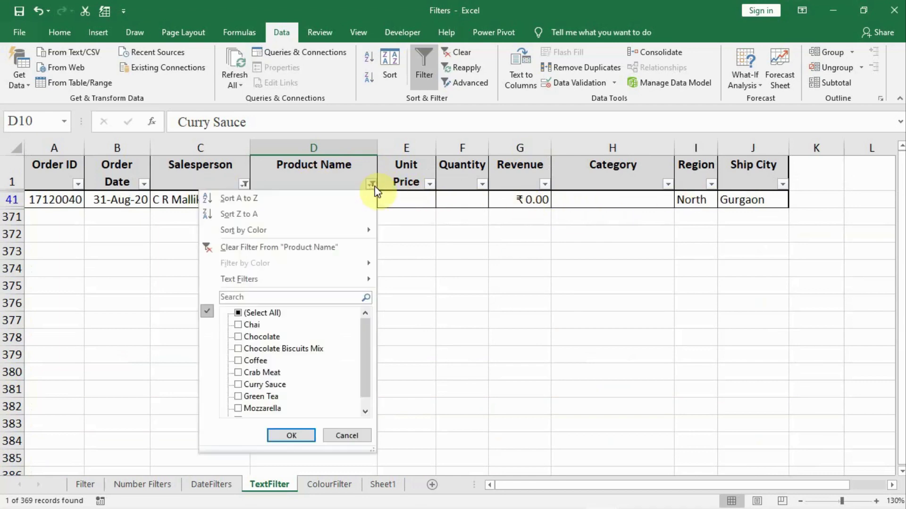
pyautogui.click(317, 247)
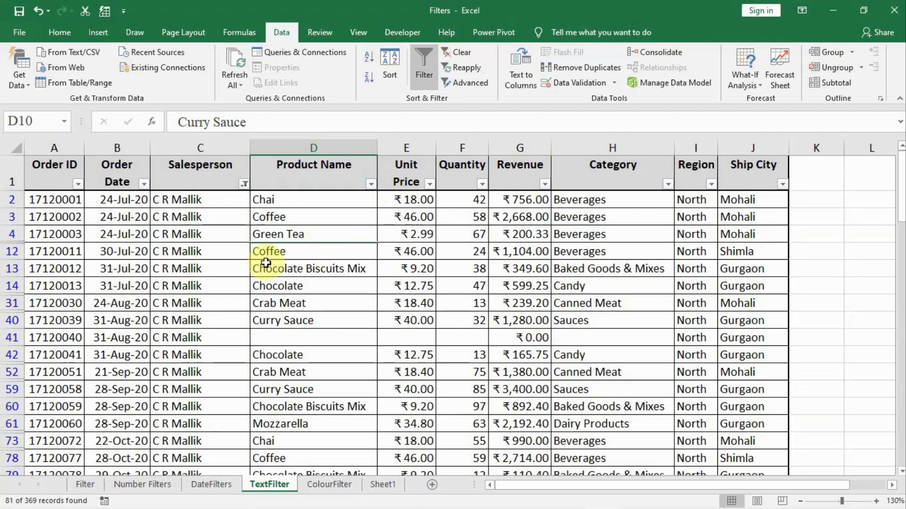
pyautogui.scroll(-3, 180, 321)
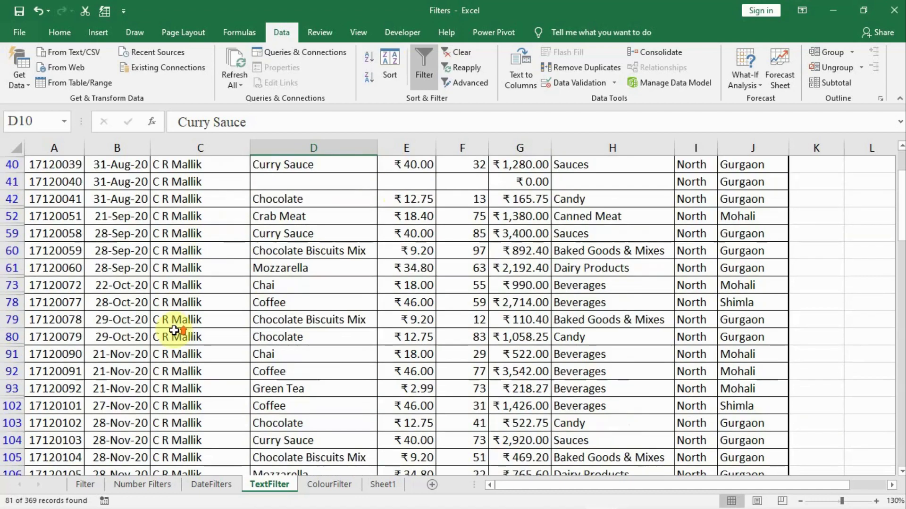
# - Filter the Product Name column with a Contains text filter for "choco", keeping the Salesperson filter in place
pyautogui.scroll(3, 179, 318)
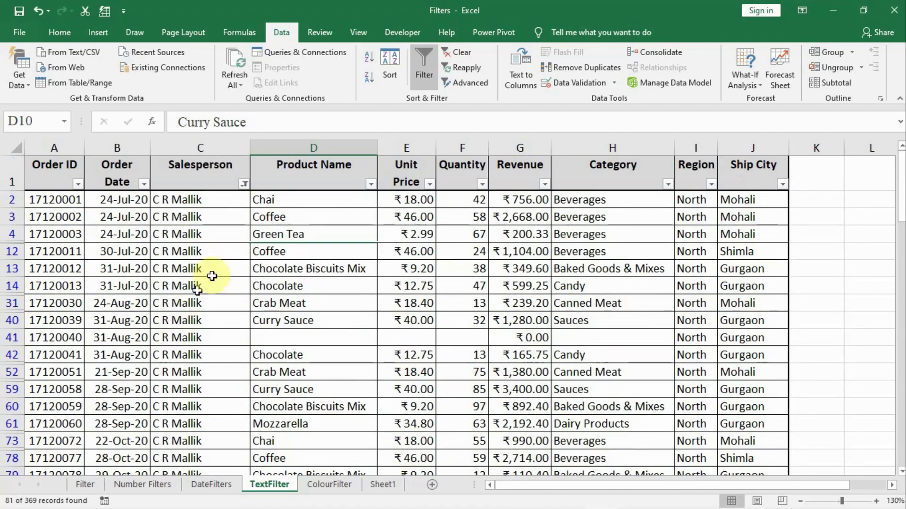
pyautogui.click(371, 184)
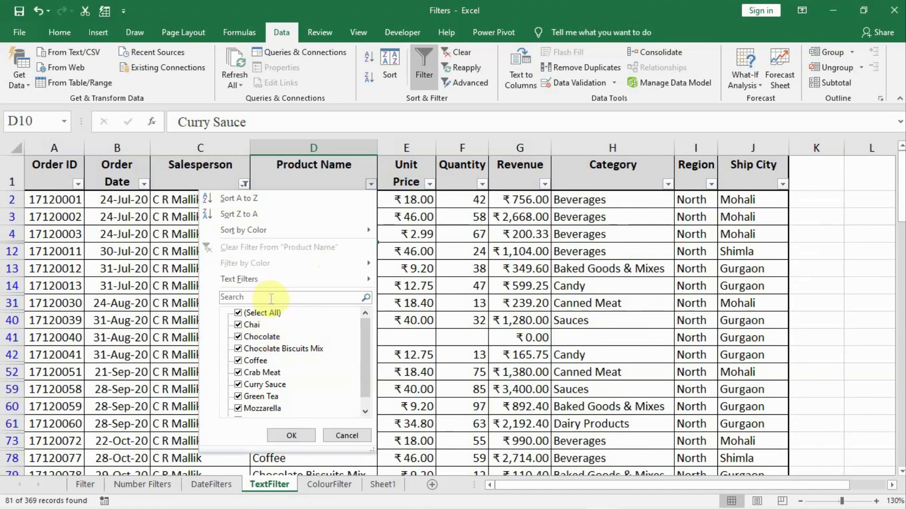
pyautogui.moveTo(281, 283)
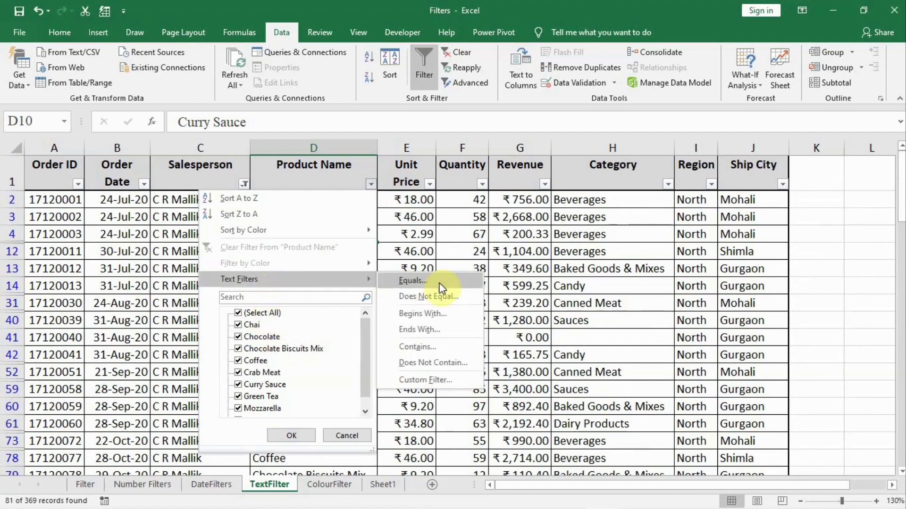
pyautogui.click(428, 347)
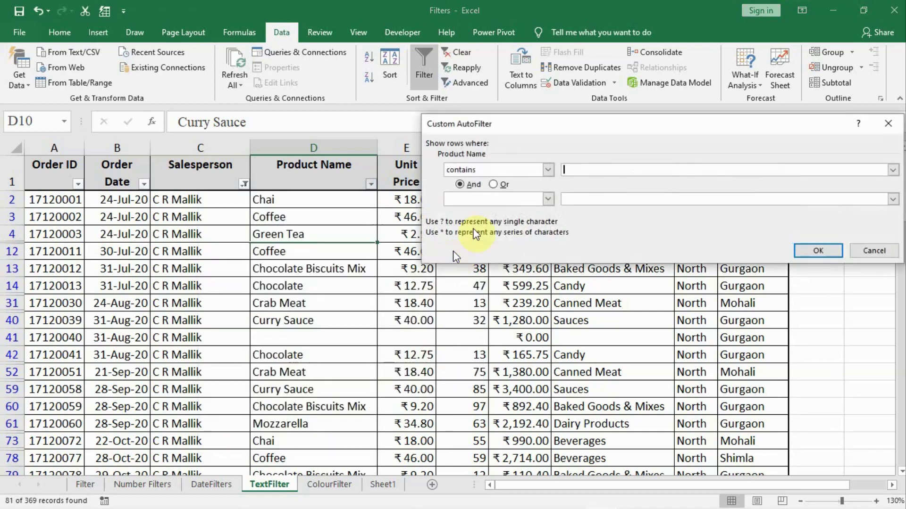
pyautogui.write('choco')
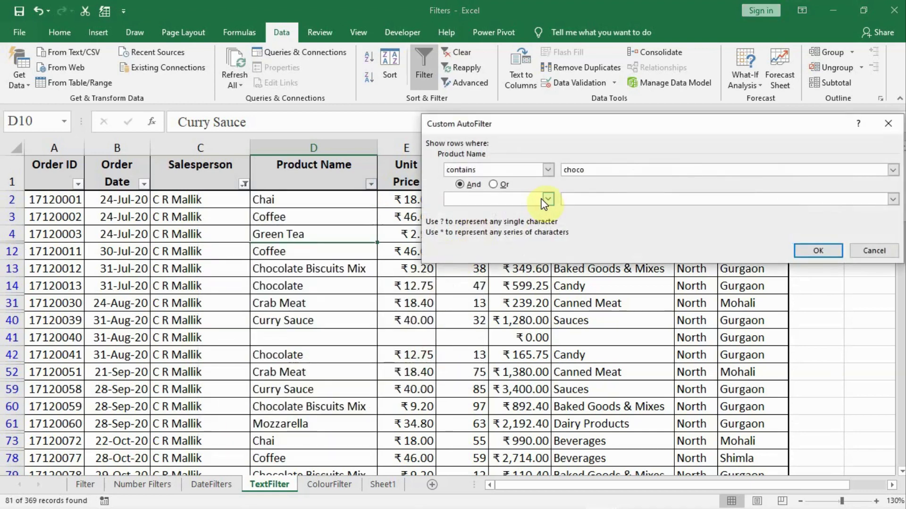
pyautogui.click(819, 251)
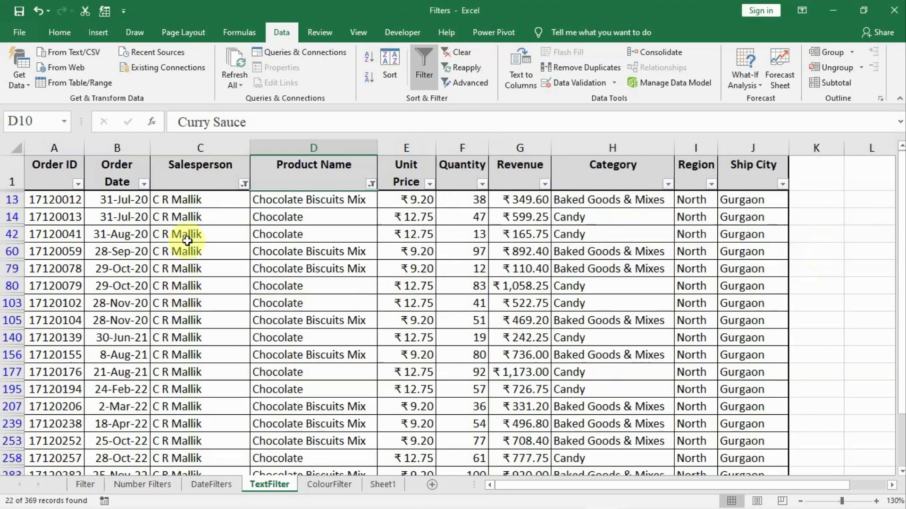
# - Look through all the filtered rows from first to last to check their Salesperson and Product Name entries
pyautogui.scroll(-2, 188, 252)
pyautogui.scroll(2, 187, 260)
pyautogui.scroll(-2, 287, 302)
pyautogui.scroll(-2, 286, 319)
pyautogui.scroll(4, 287, 317)
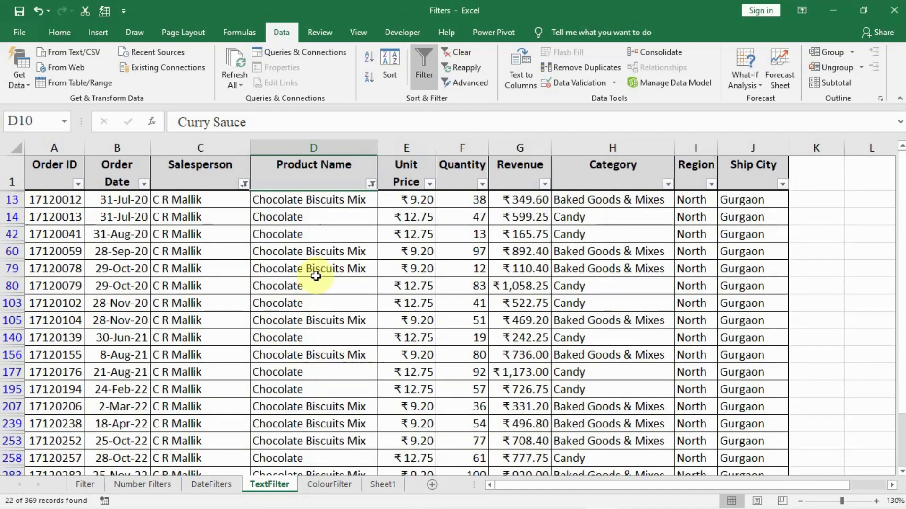
pyautogui.scroll(-1, 287, 253)
pyautogui.scroll(-4, 288, 253)
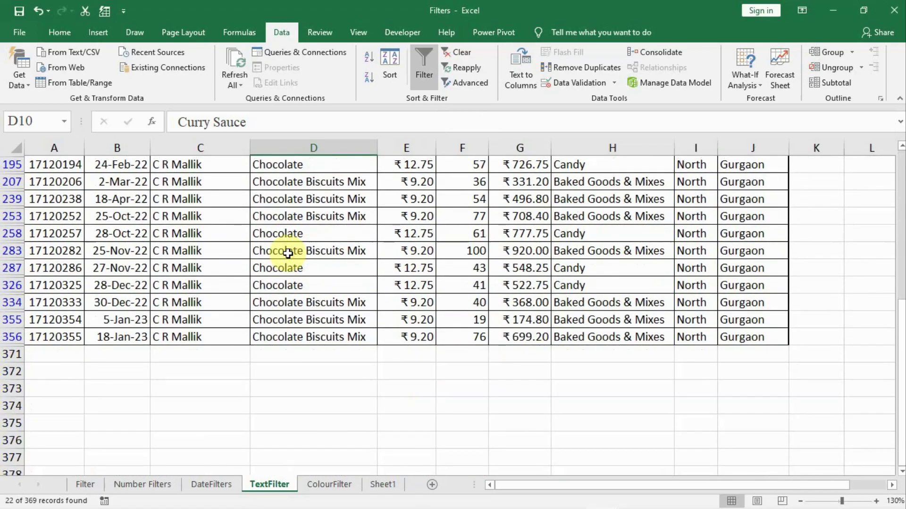
pyautogui.scroll(5, 284, 278)
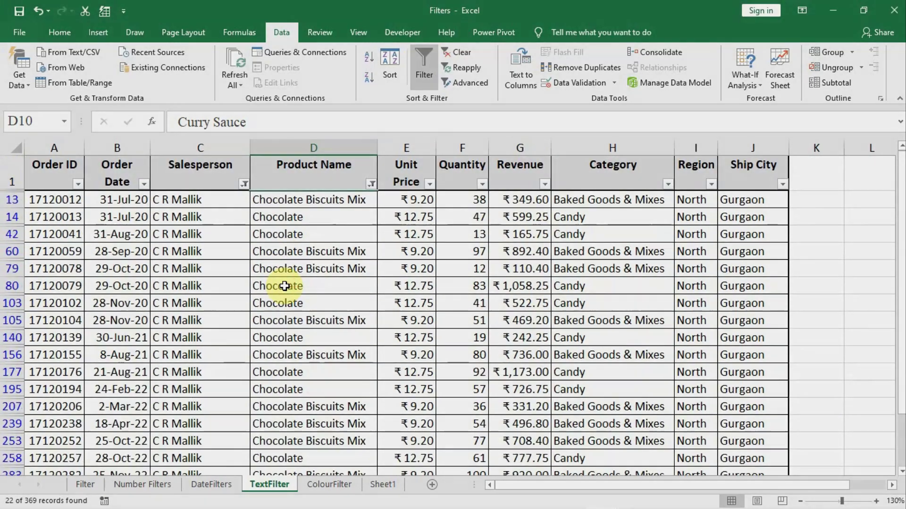